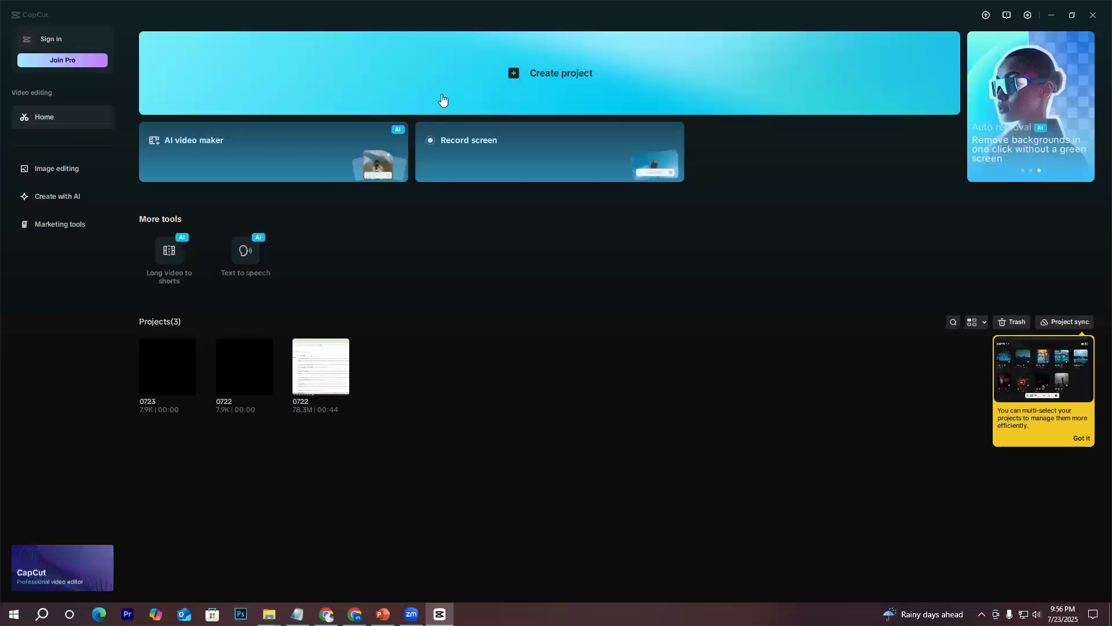
Step: Create a new video editing project
click(441, 95)
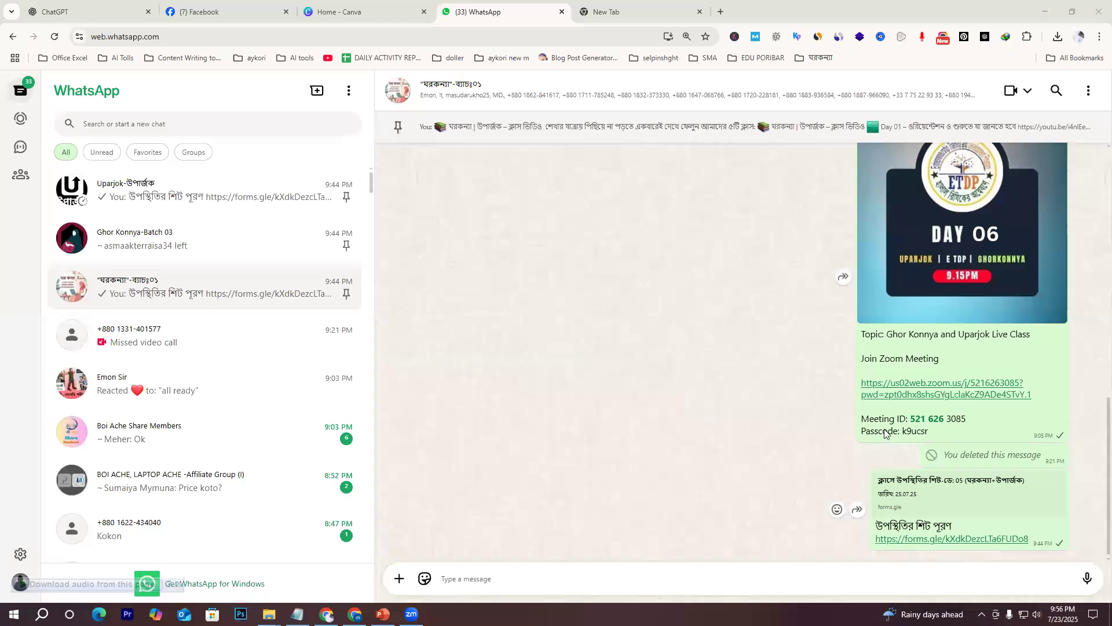
Step: Switch to the PowerPoint presentation and review the editing, animation, transition and effects point on slide 7
key(alt+Tab)
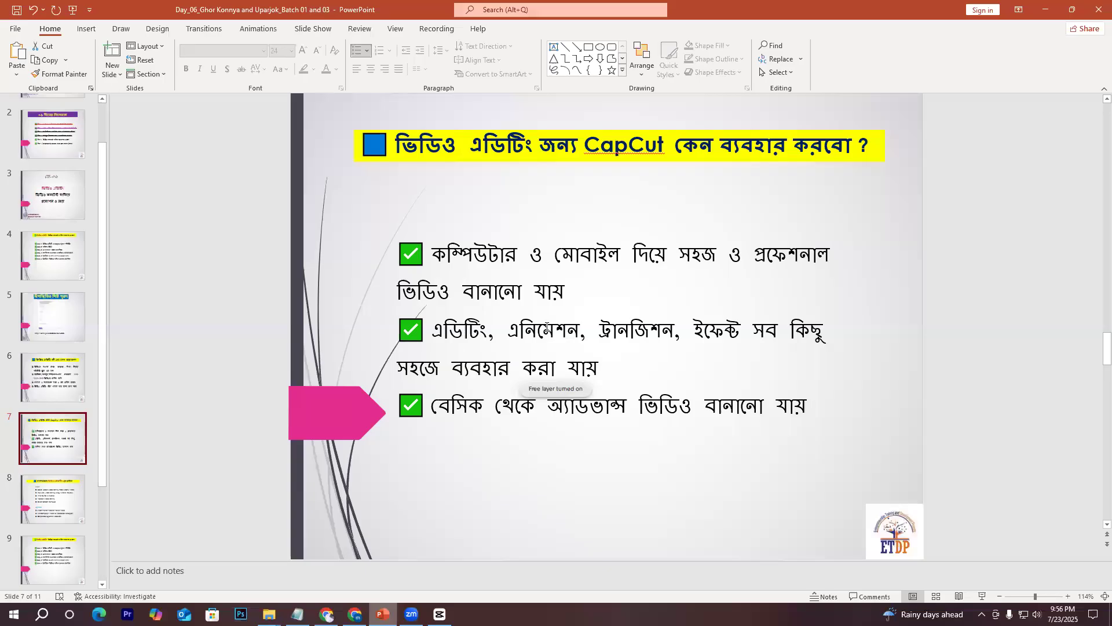
drag(450, 329, 531, 322)
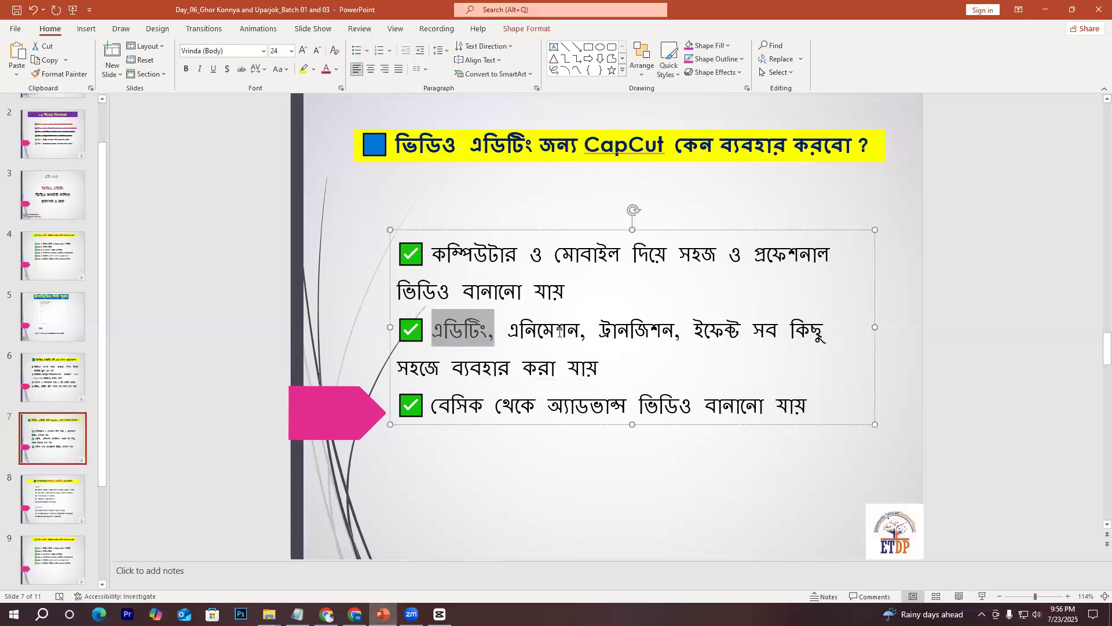
click(703, 336)
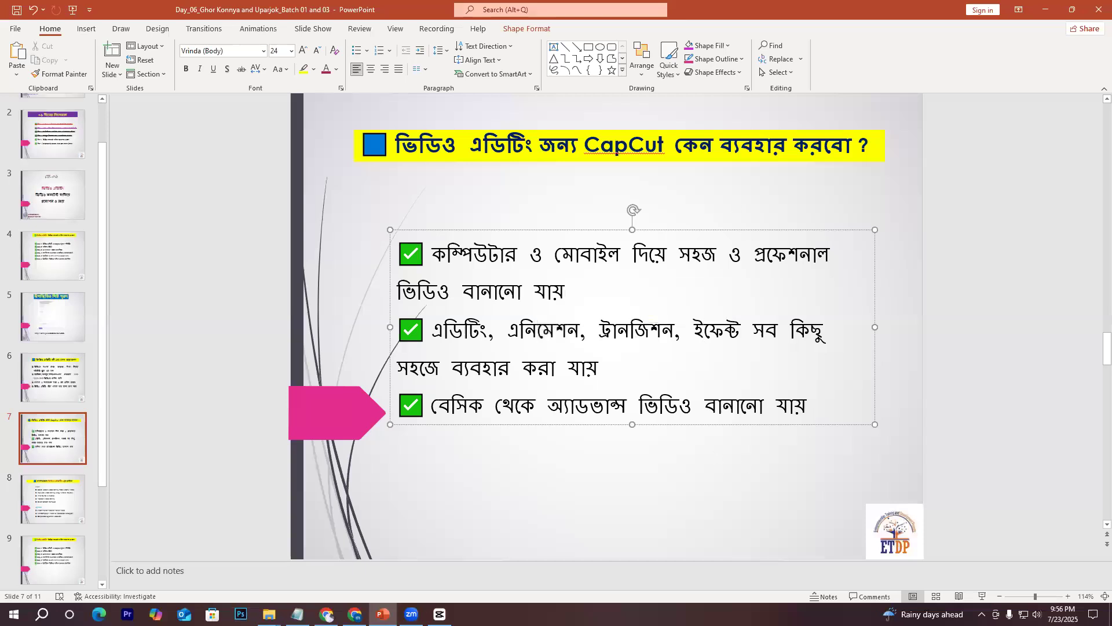
Step: Switch back to CapCut, import the video 4811927-hd_1920_1080_30fps from the capcup video folder and add it to the timeline
click(439, 614)
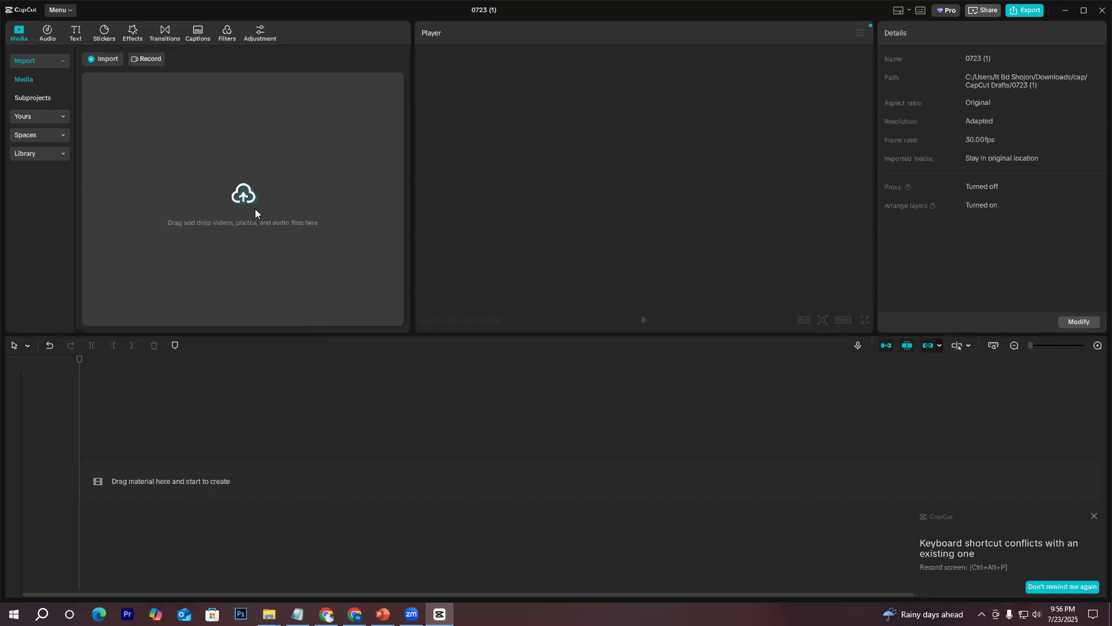
click(224, 87)
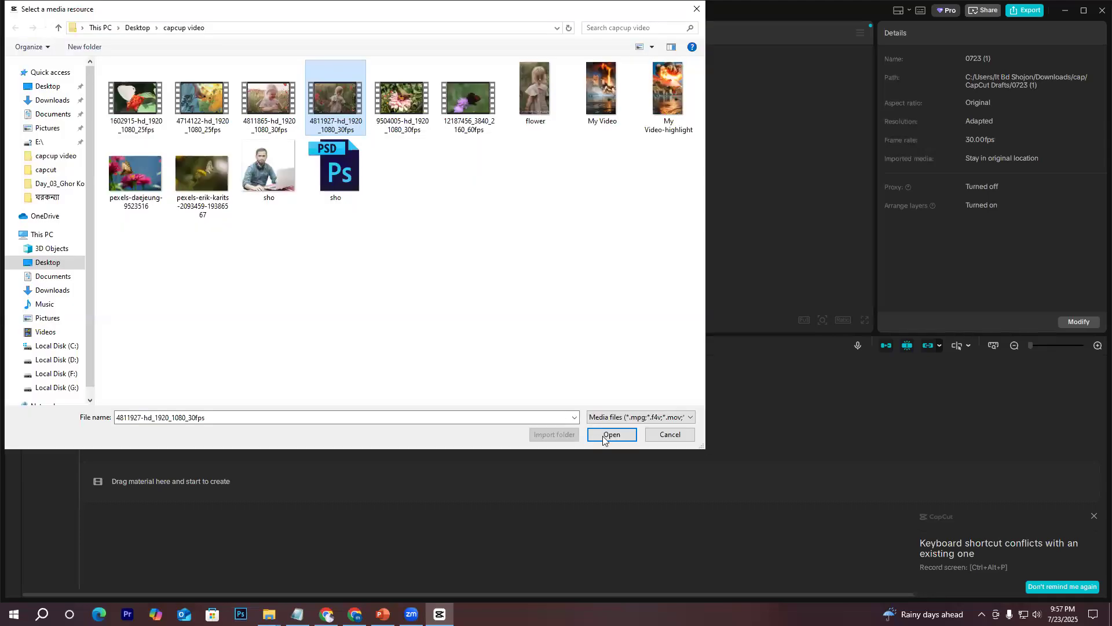
click(603, 434)
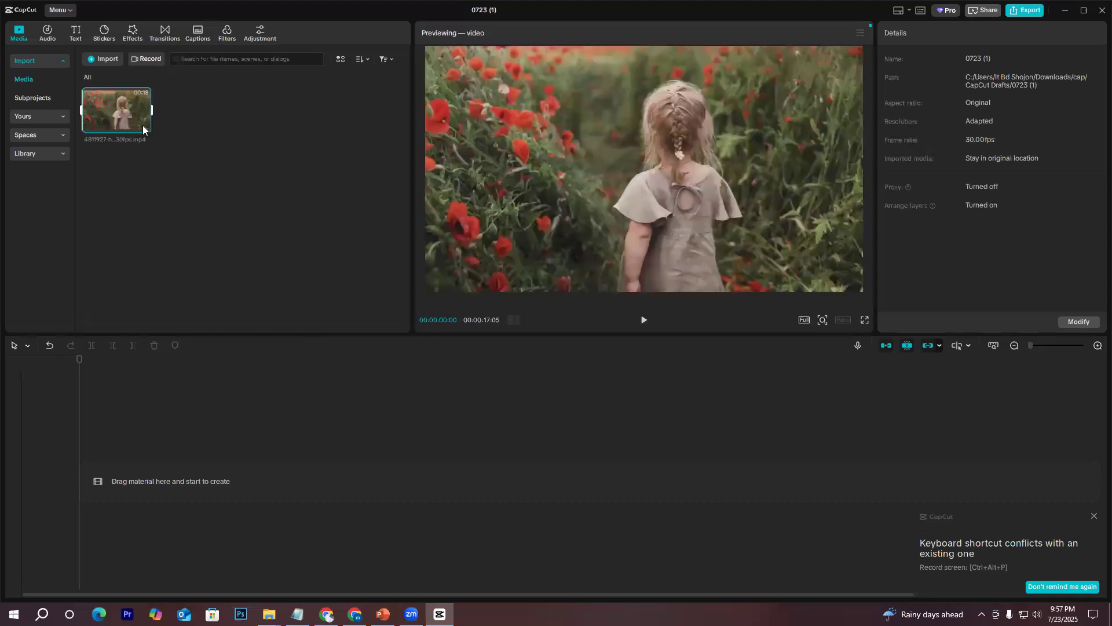
click(144, 126)
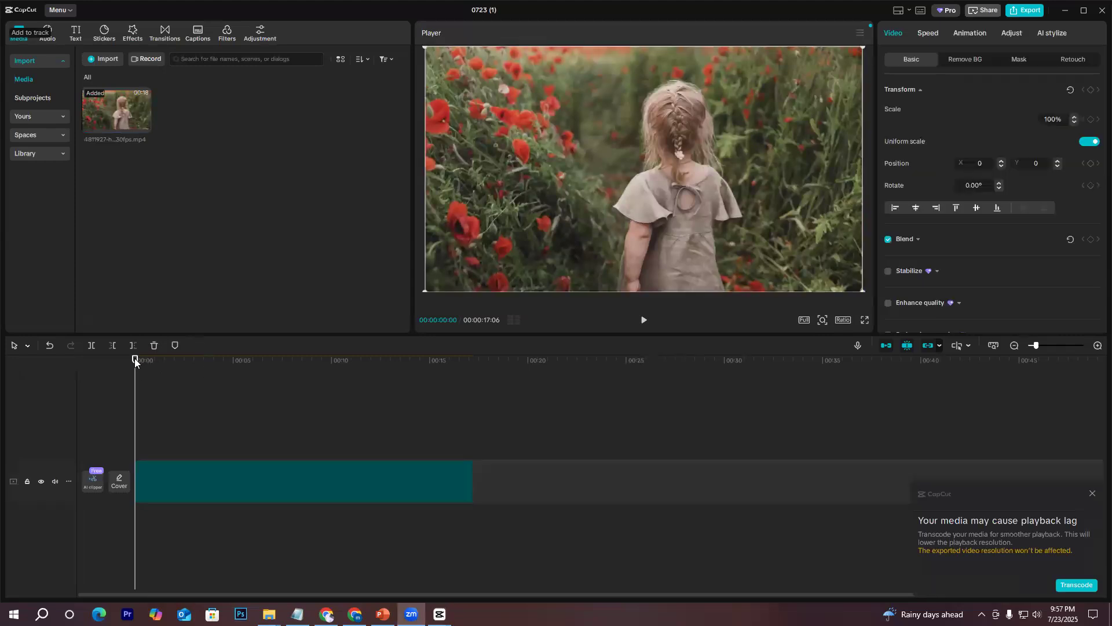
Step: Split the poppy field video on the timeline at 00:00:04:03 and again at 00:00:07:26
click(200, 359)
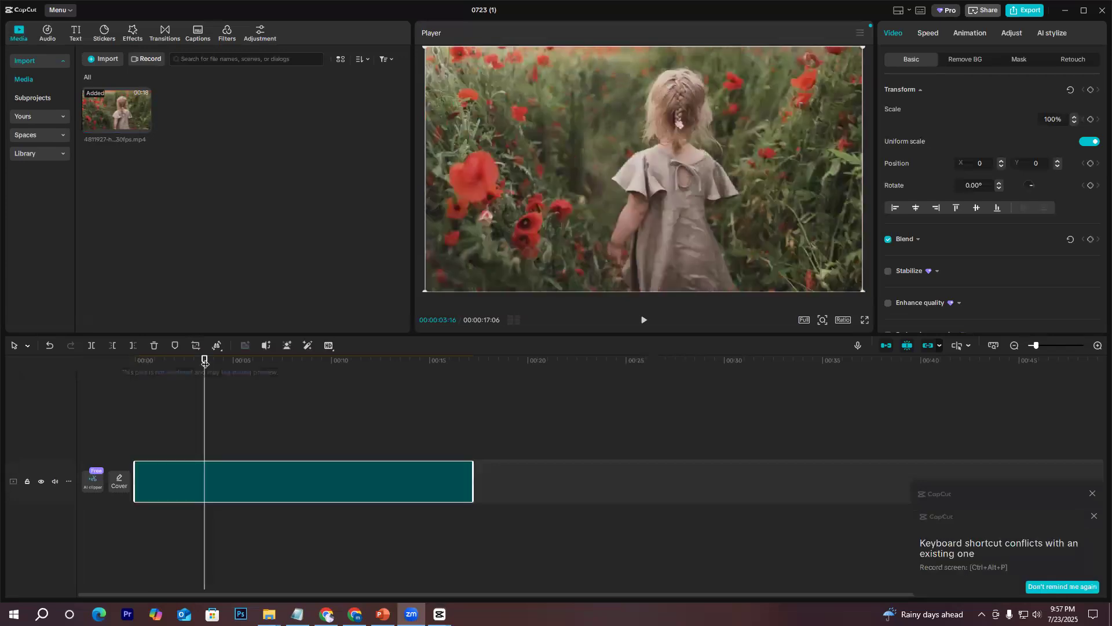
click(643, 319)
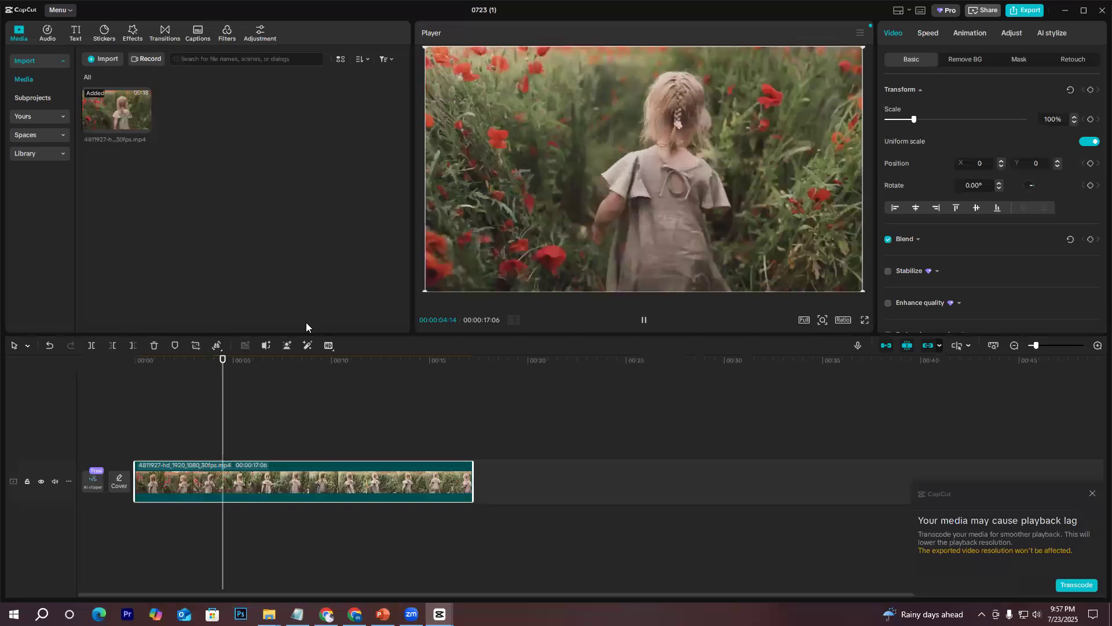
click(228, 364)
click(209, 373)
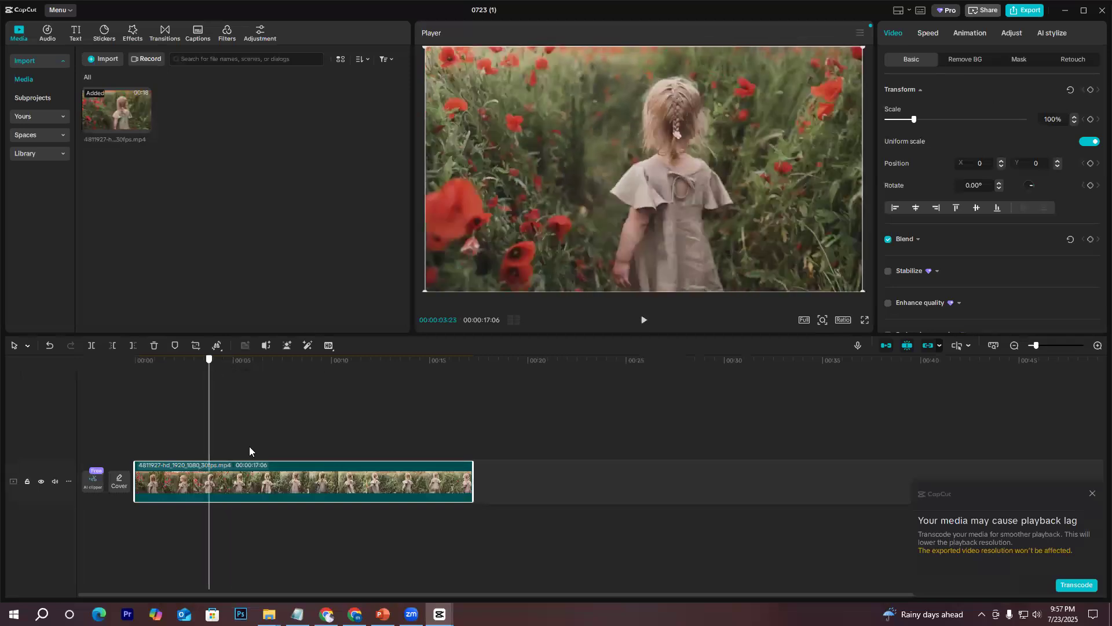
key(space)
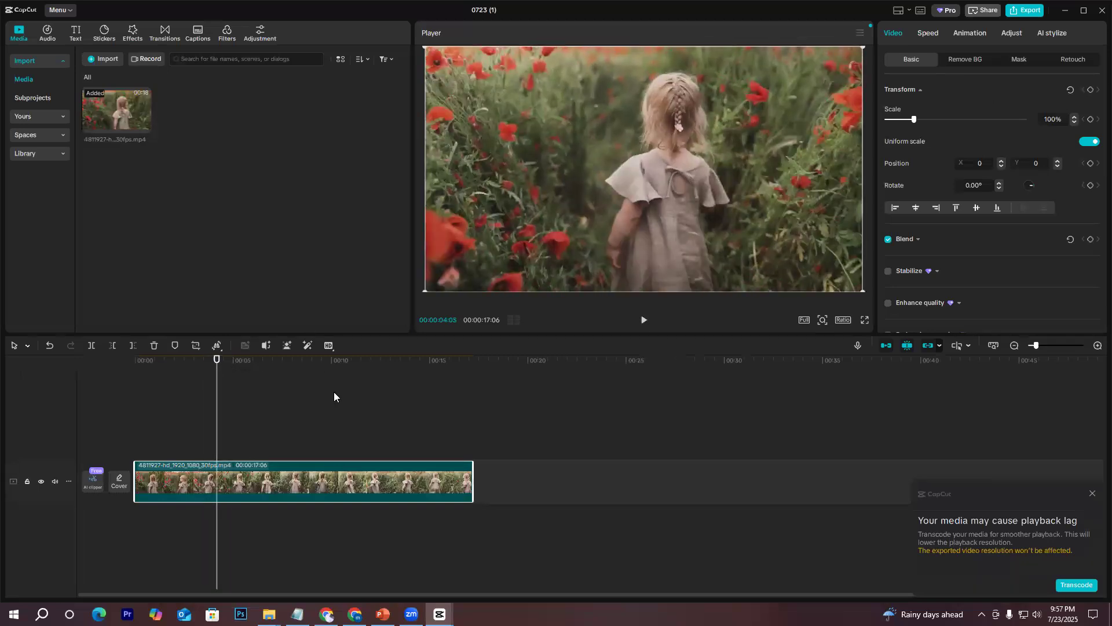
click(91, 346)
click(290, 383)
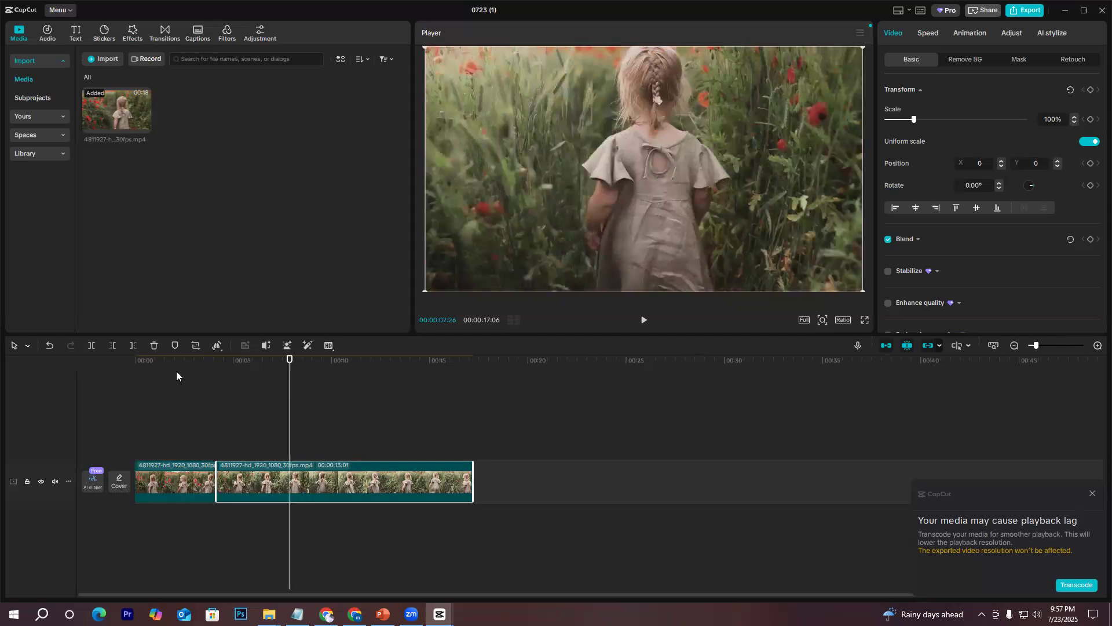
click(91, 345)
Step: Add the Glare II transition between the first and second clips
click(228, 381)
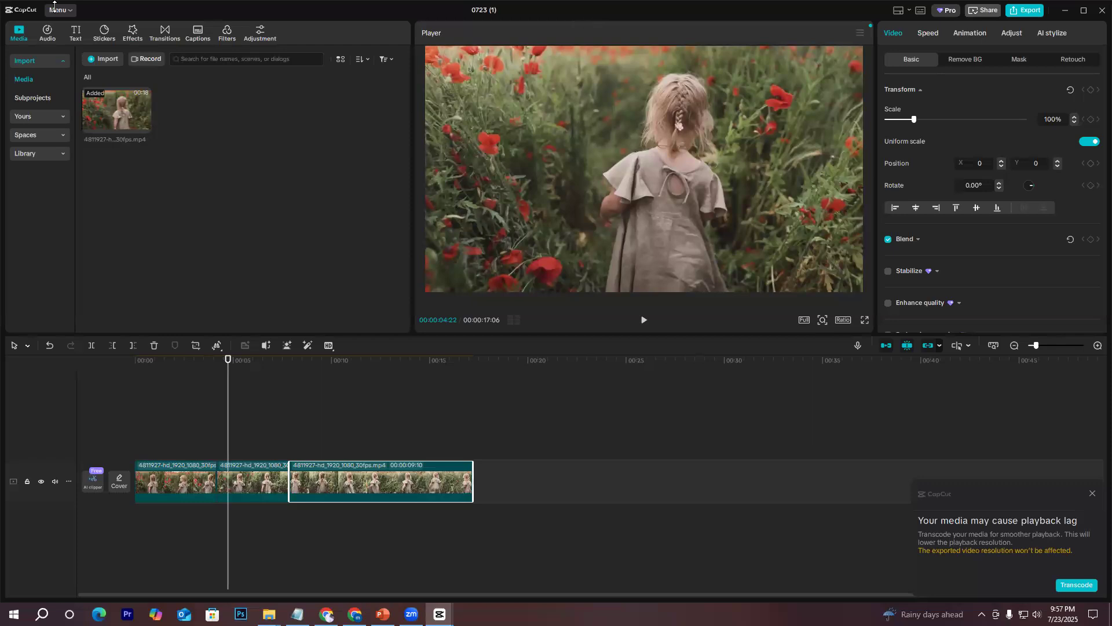
click(162, 30)
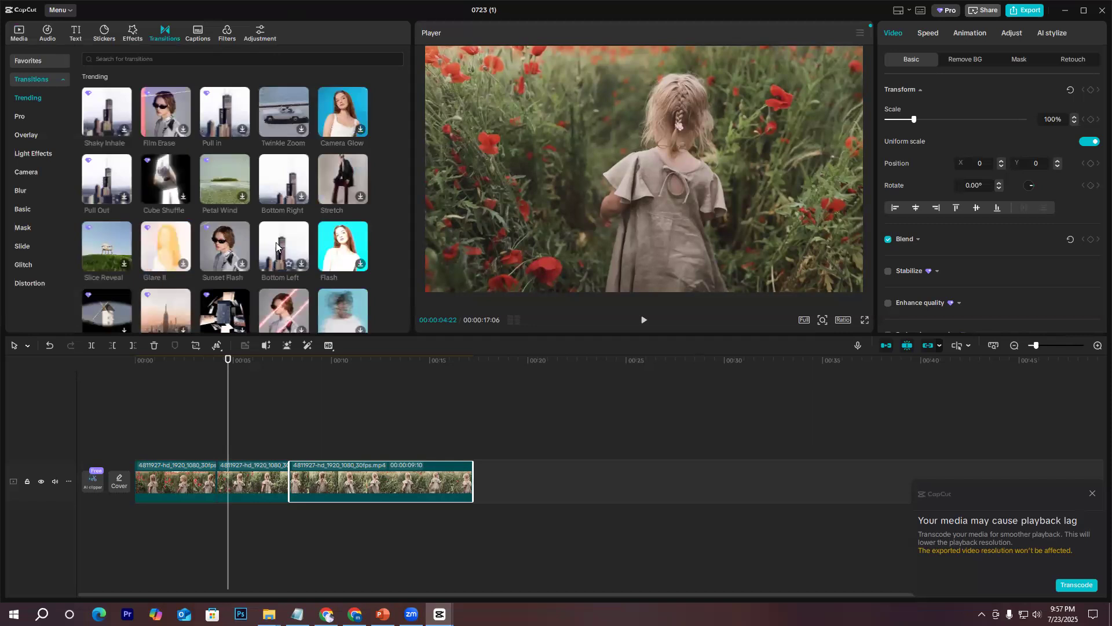
click(220, 379)
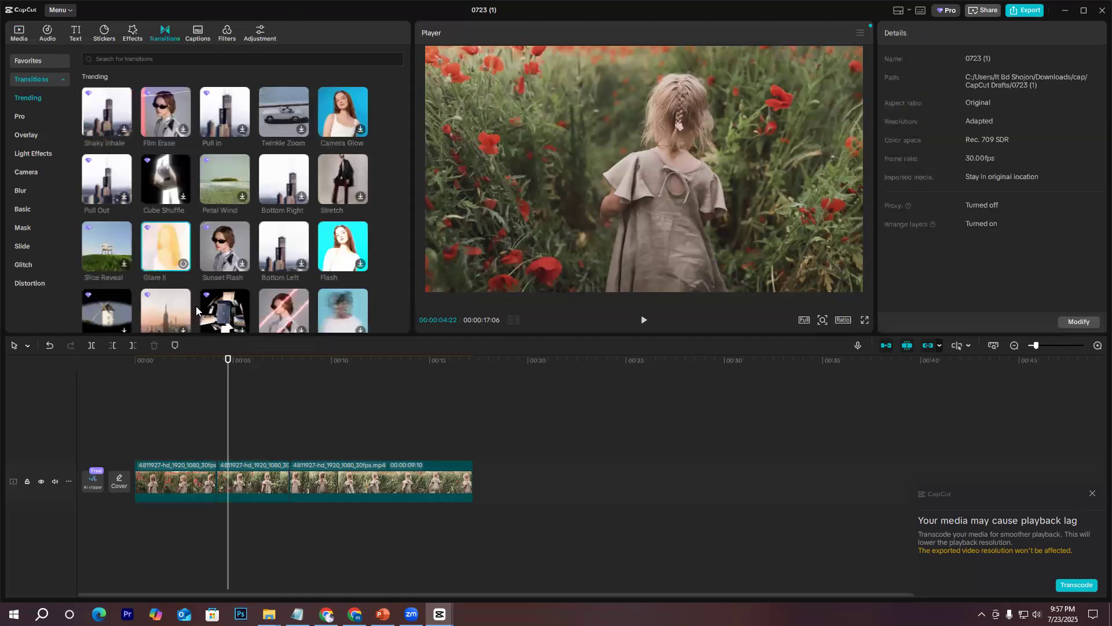
click(182, 263)
Step: Play back the timeline from just before the first cut to check the Glare II transition
click(205, 398)
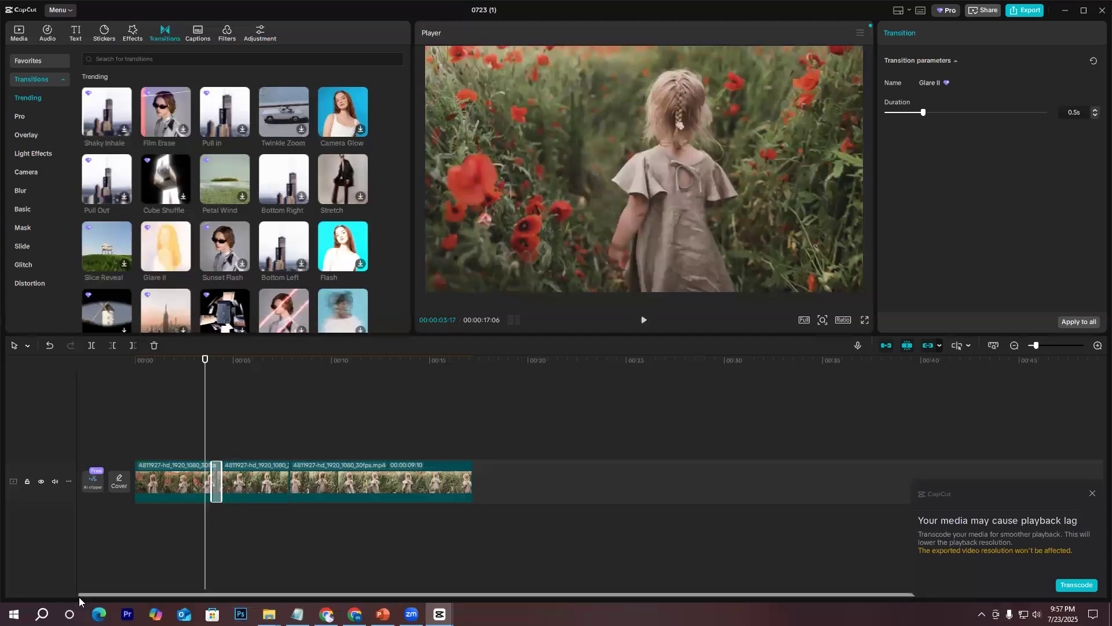
key(space)
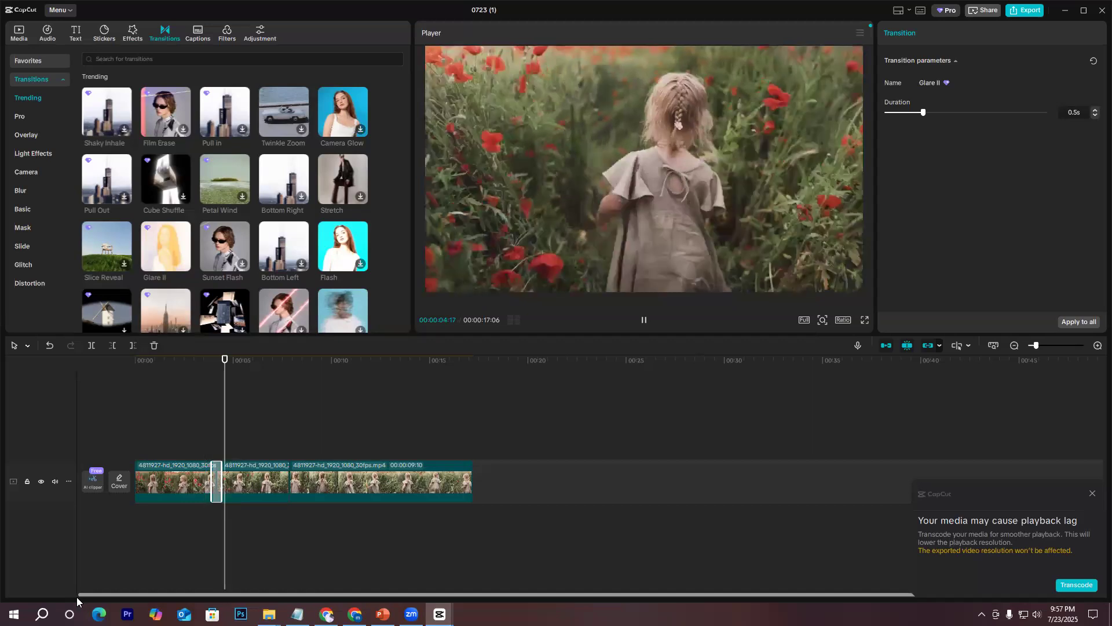
key(space)
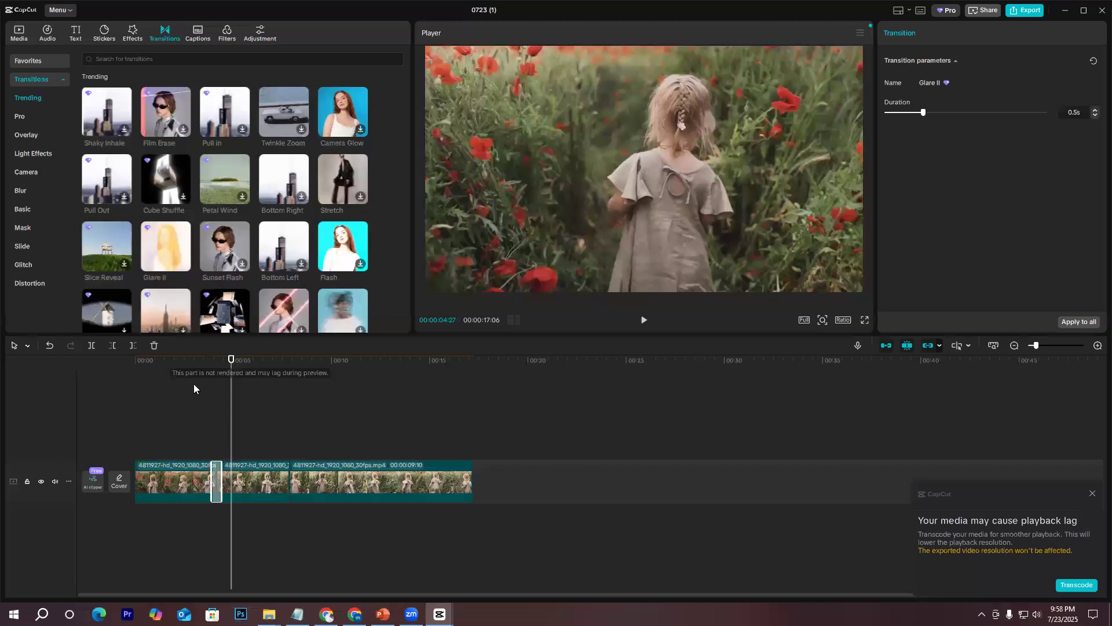
click(203, 389)
click(641, 321)
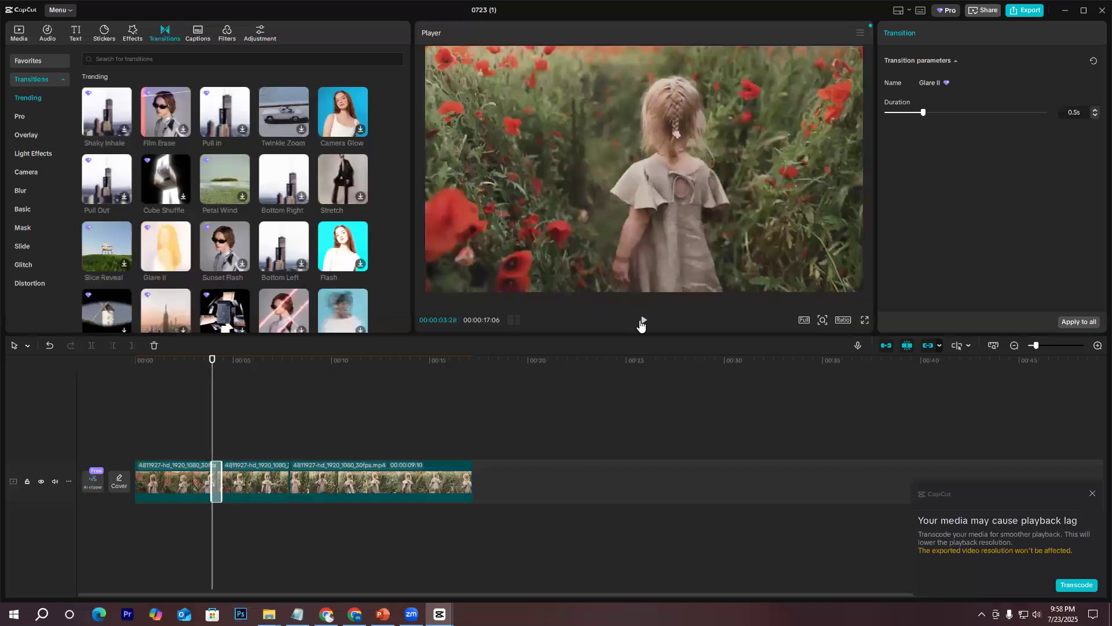
click(640, 322)
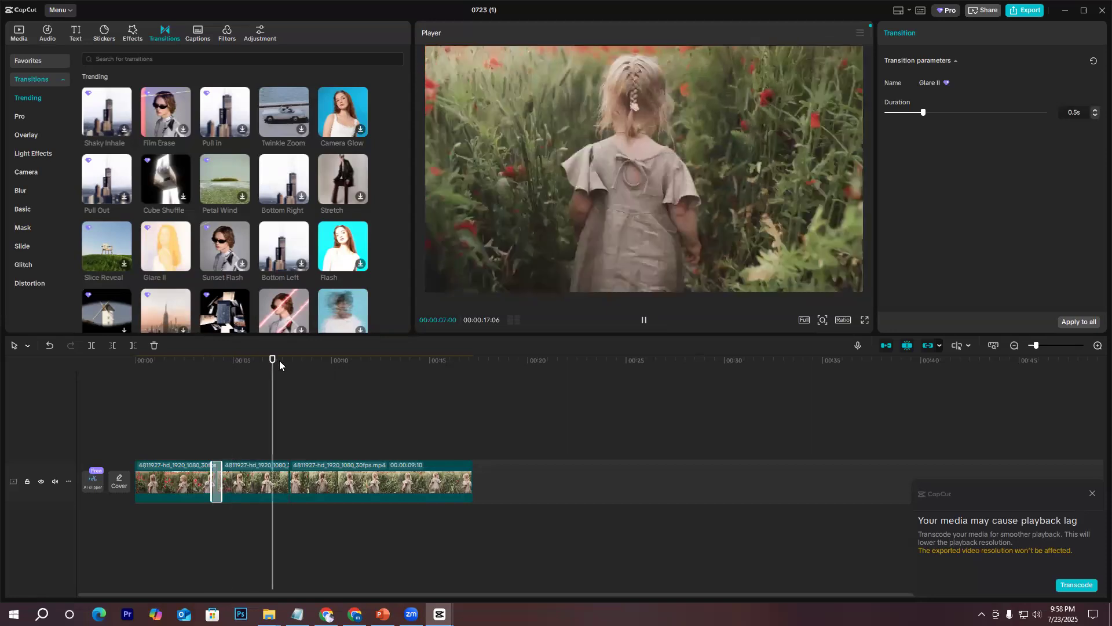
click(263, 397)
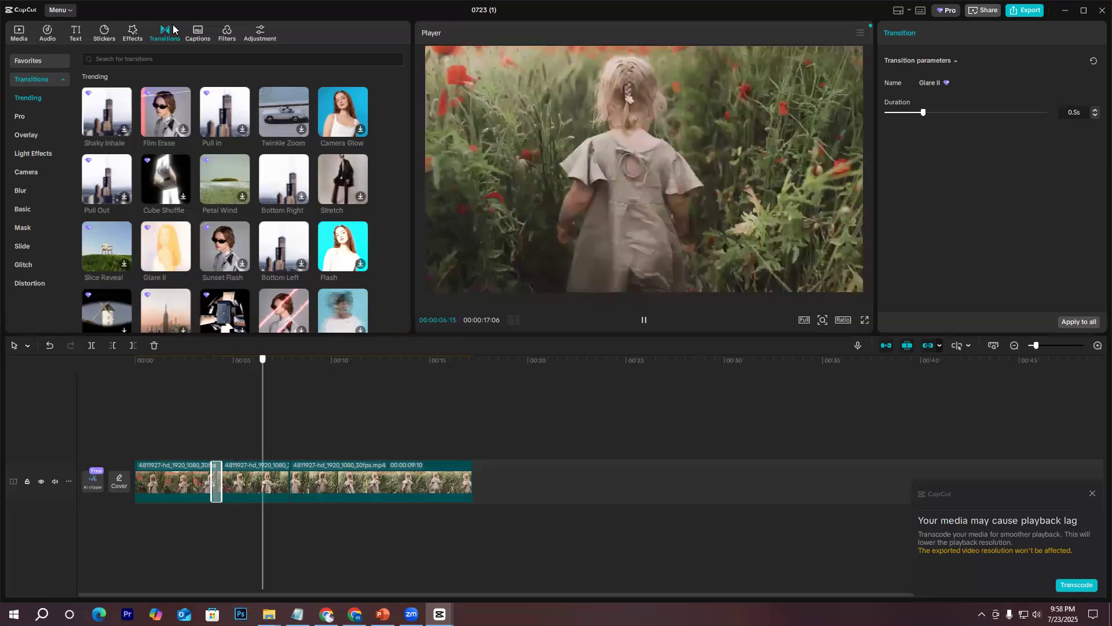
Step: Browse the trending video effects and play back the timeline through the second clip
click(133, 34)
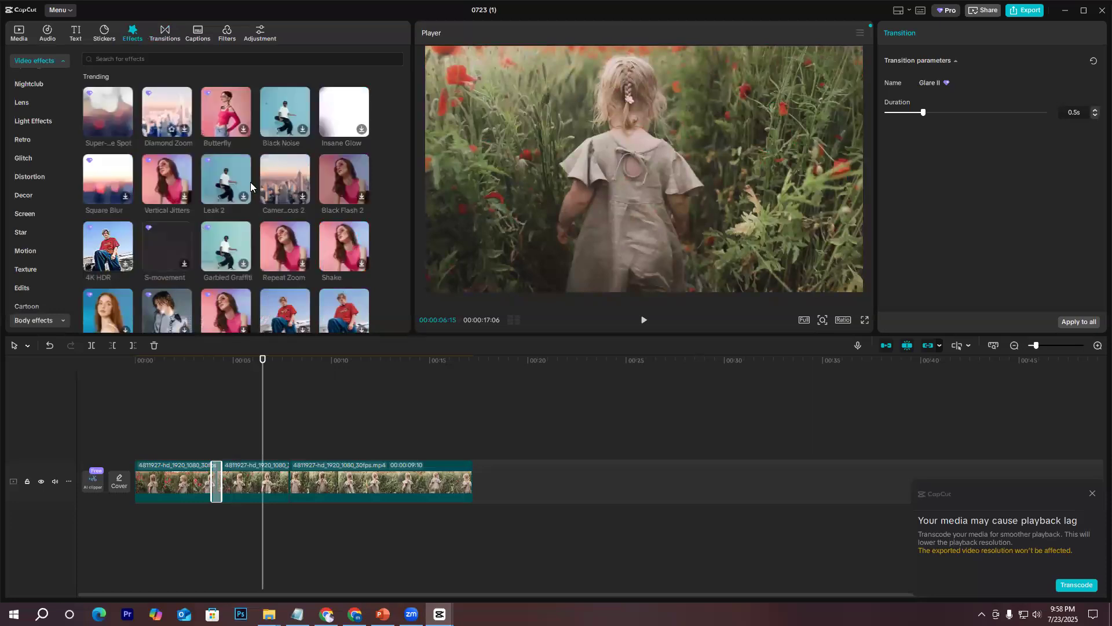
scroll(268, 296, down, 3)
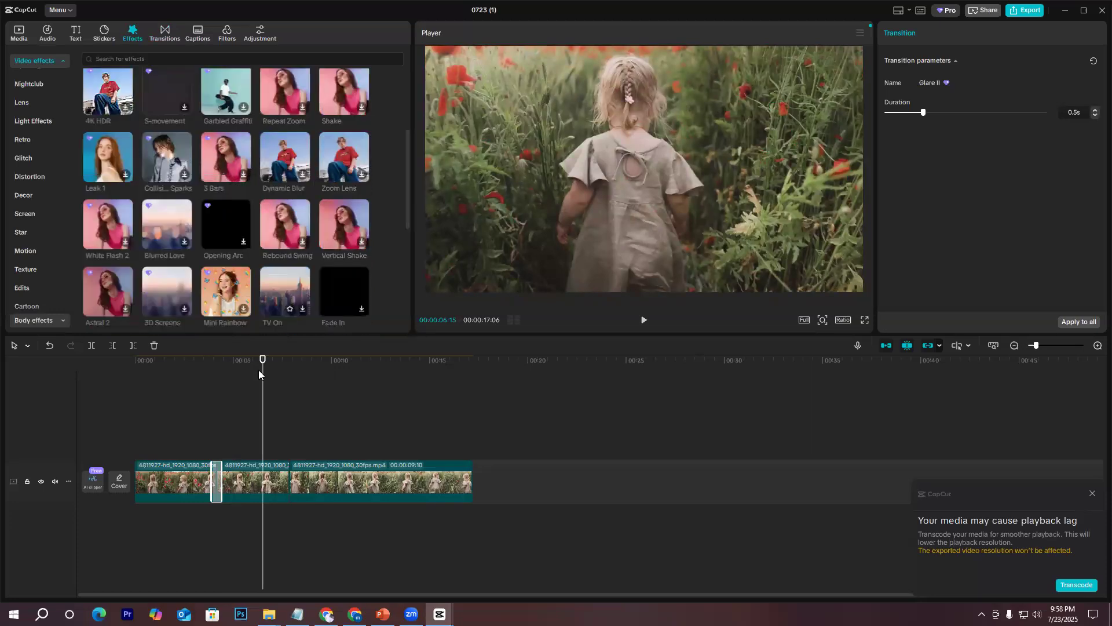
click(260, 490)
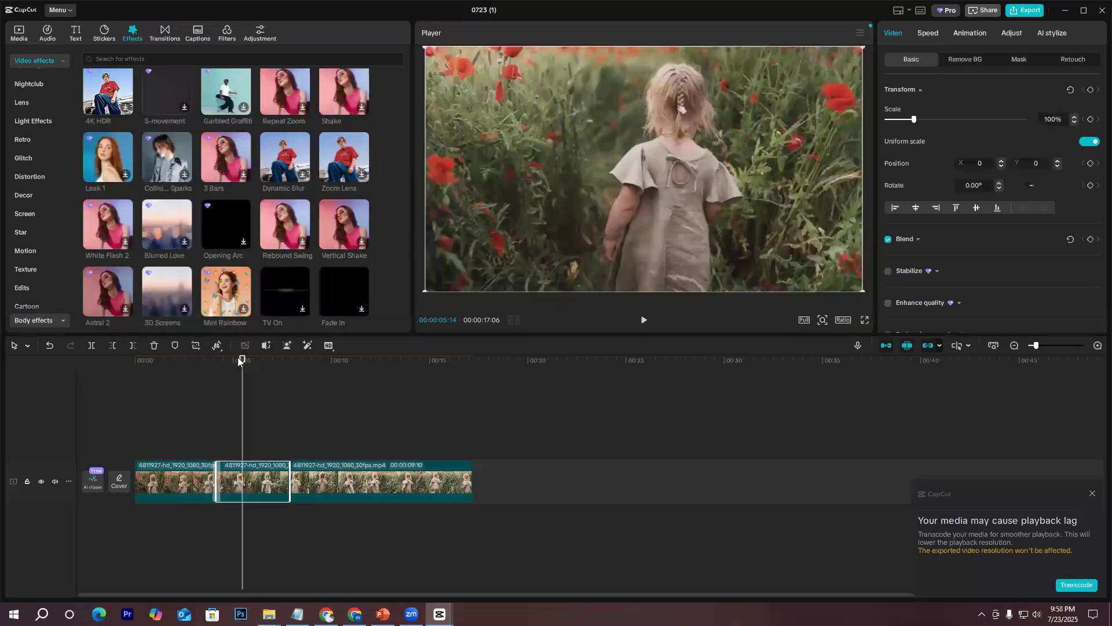
click(205, 384)
click(639, 320)
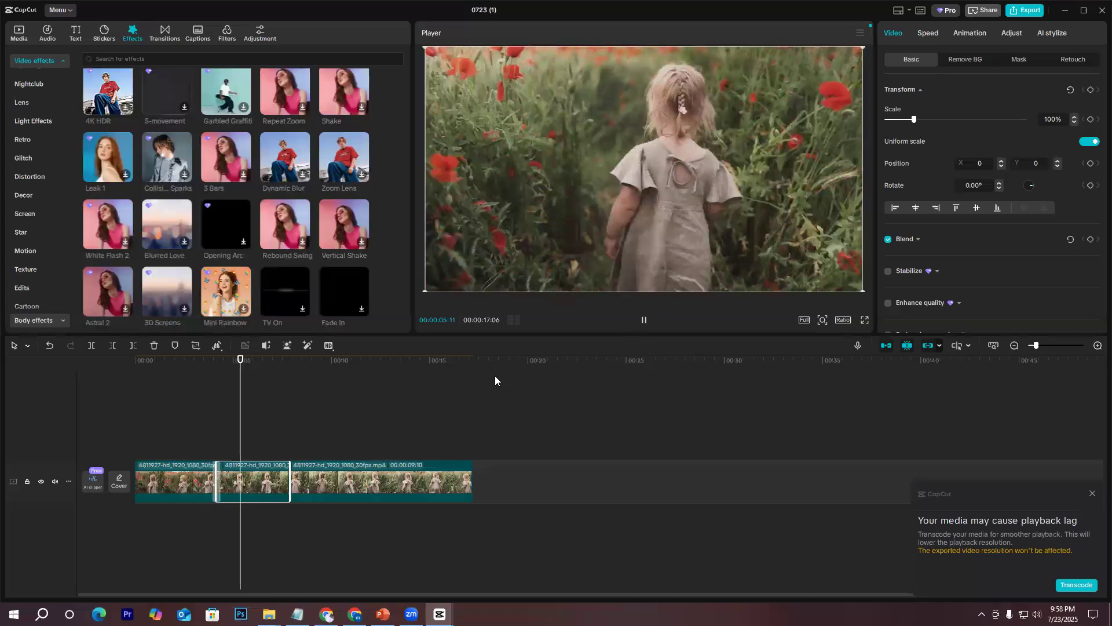
key(space)
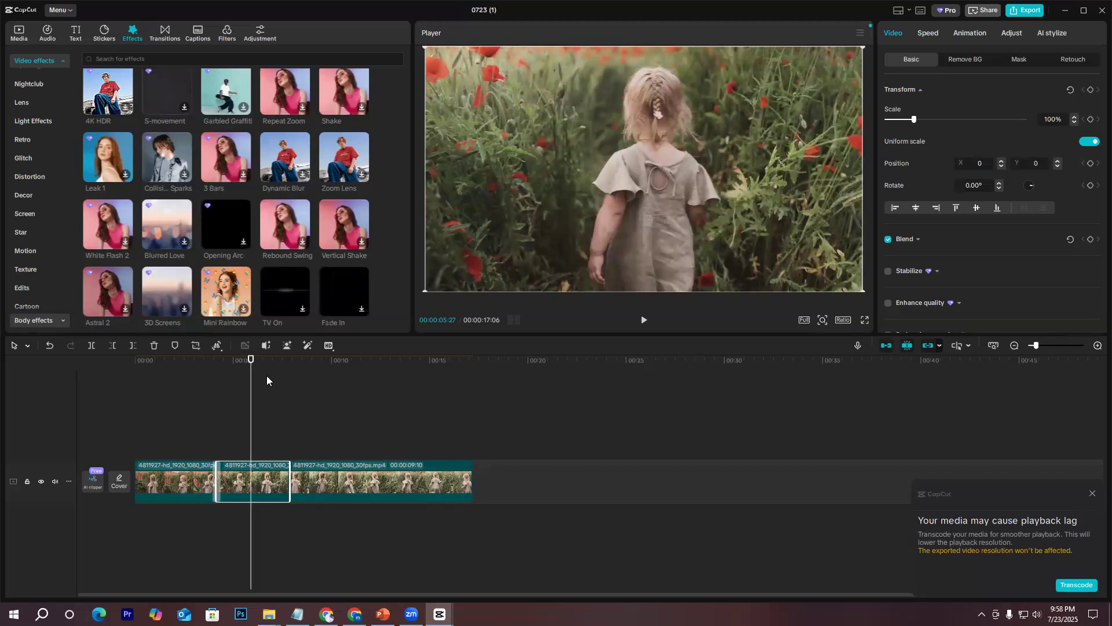
click(332, 372)
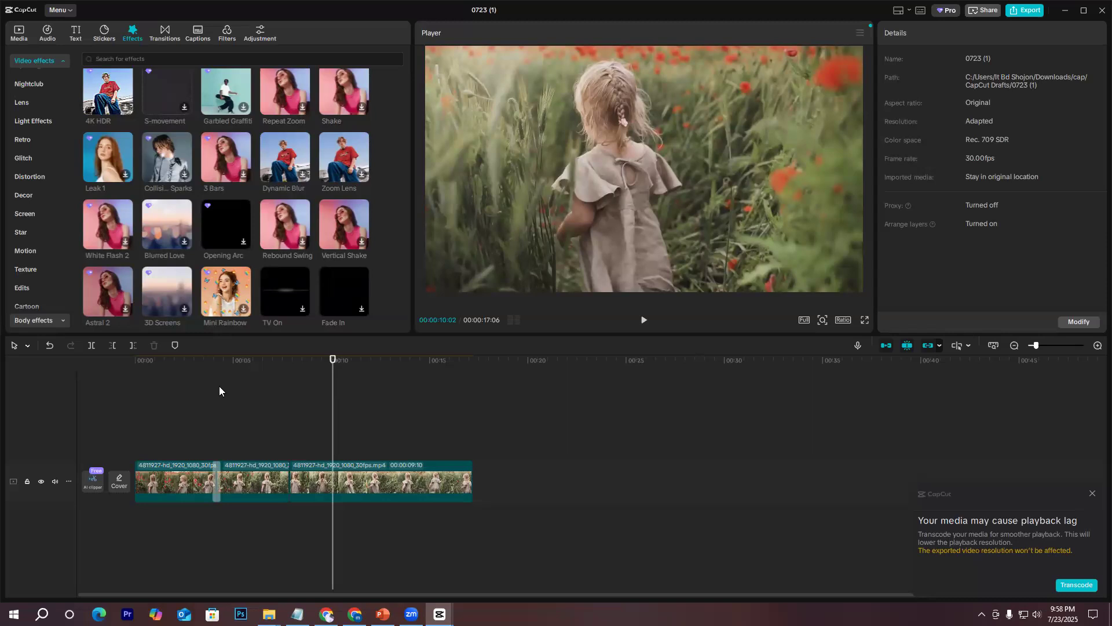
Step: Reverse the second clip on the timeline
click(258, 491)
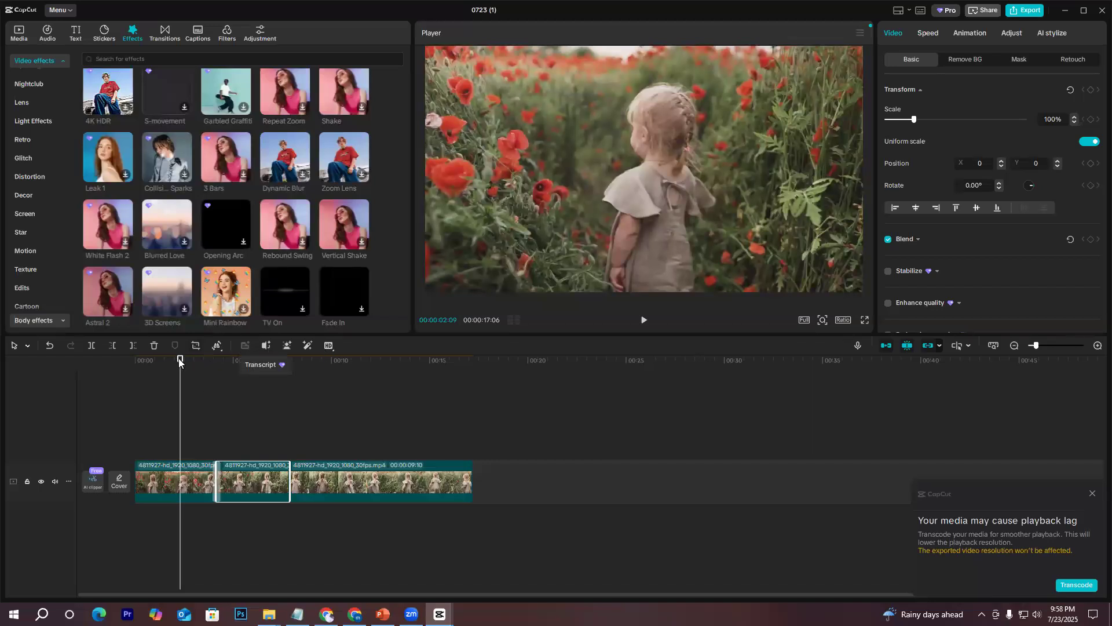
click(217, 345)
click(328, 360)
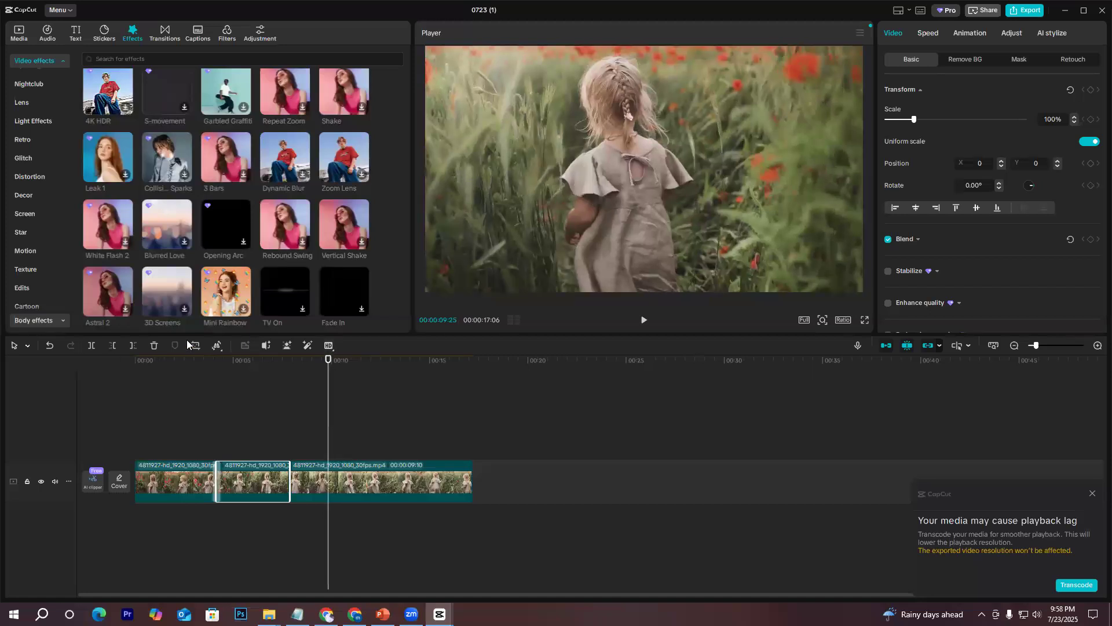
click(220, 350)
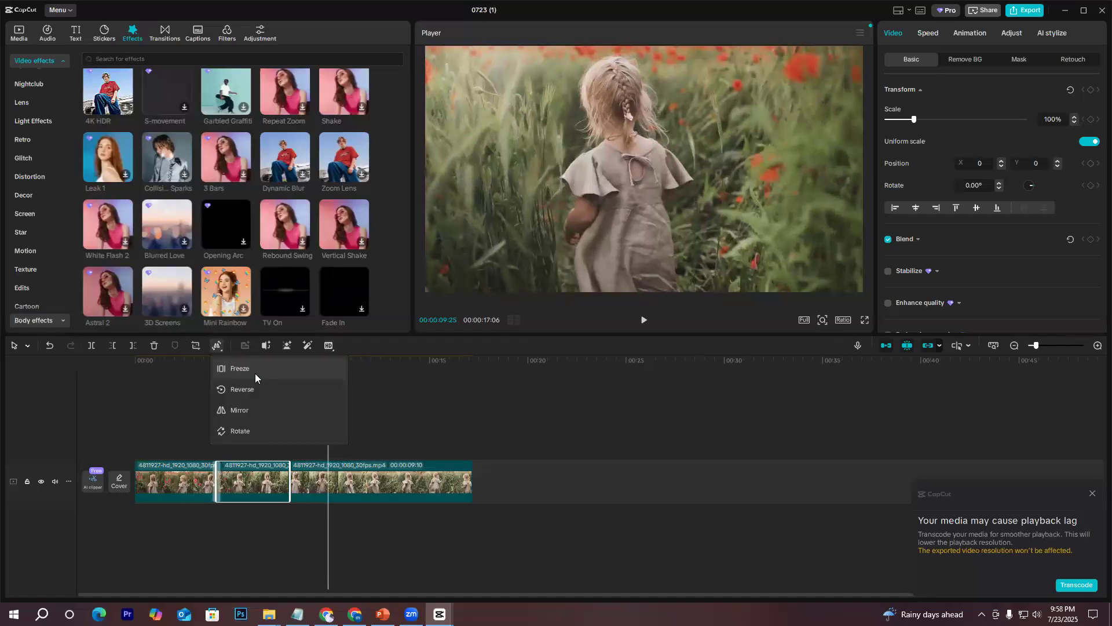
mouse_move(221, 349)
click(231, 381)
mouse_move(217, 346)
click(245, 388)
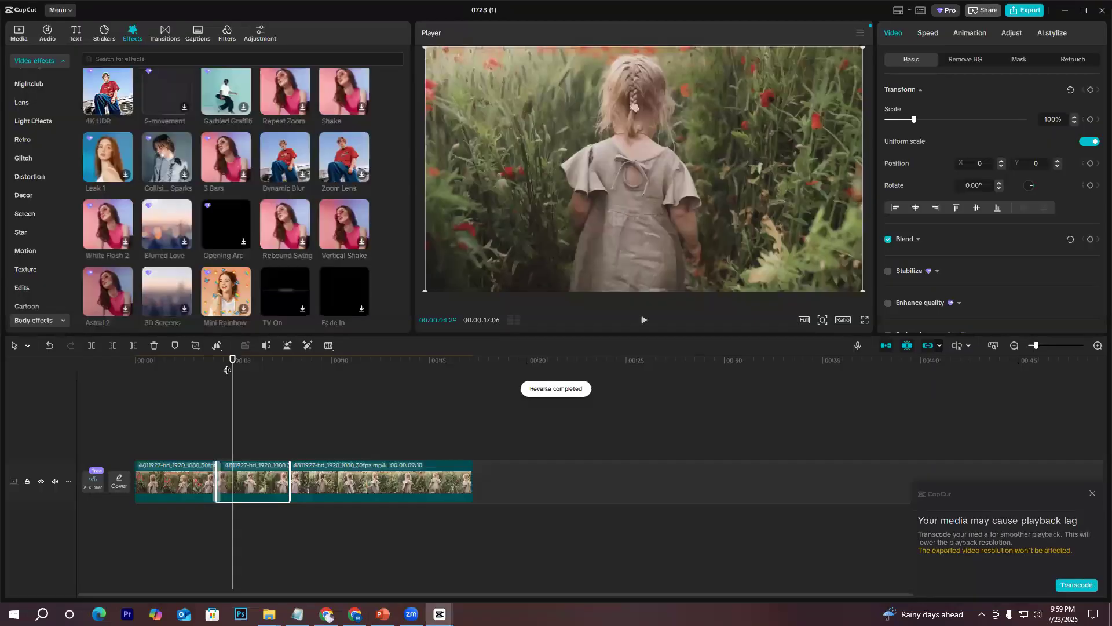
Step: Play back the timeline from the first clip onward to review the reversed second clip
click(151, 412)
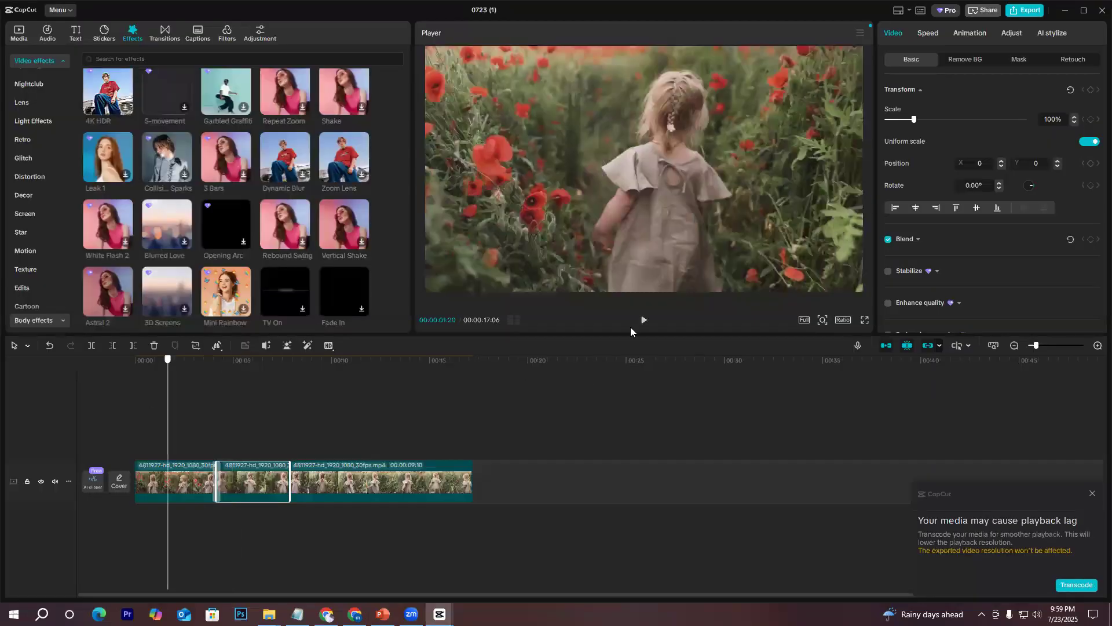
click(643, 322)
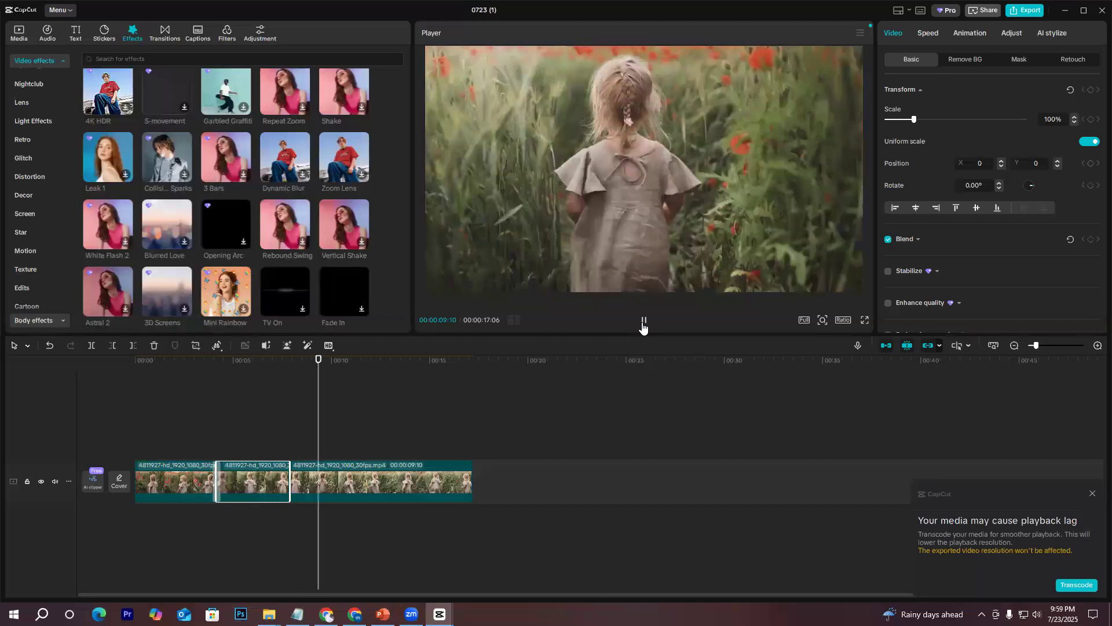
click(365, 371)
click(259, 389)
click(310, 387)
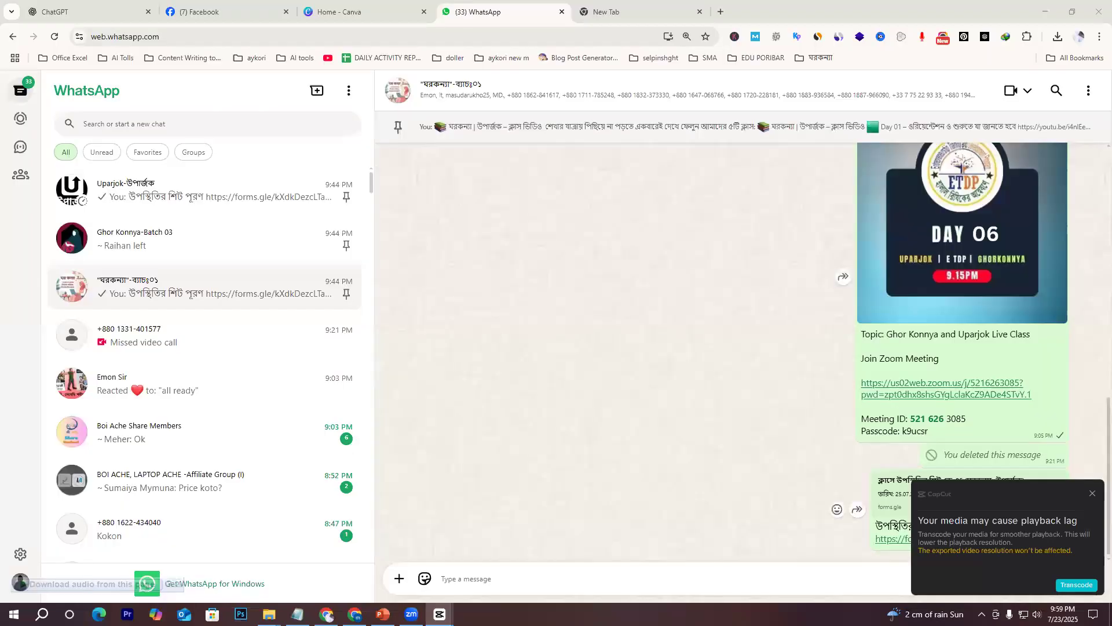
Step: Switch to the PowerPoint presentation and show slide 8 on marketplace demand for video editing
key(alt+Tab)
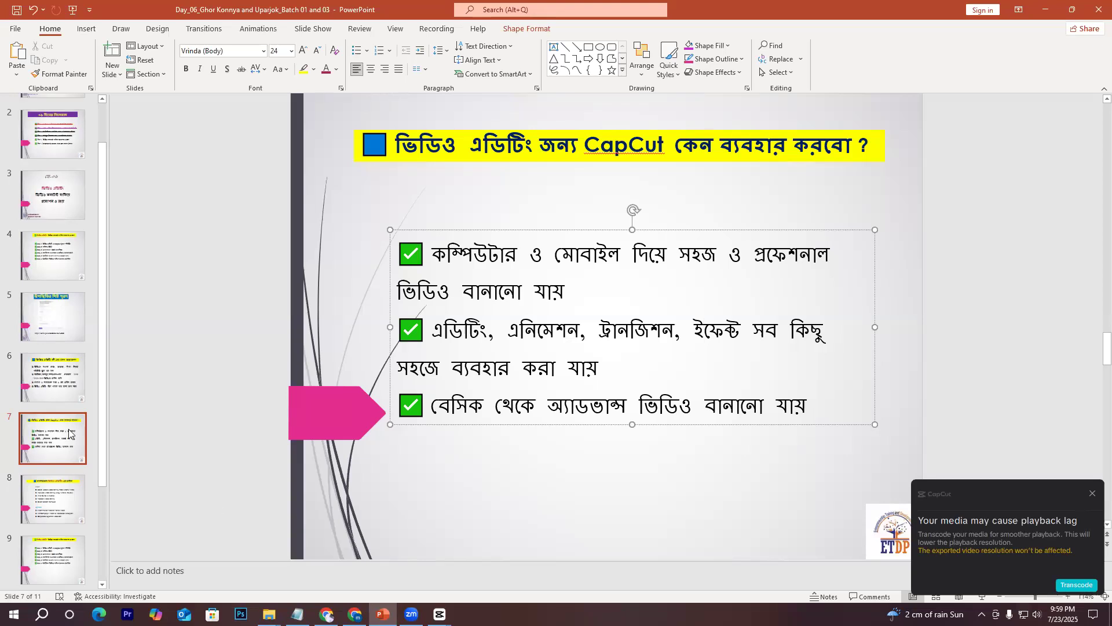
click(58, 481)
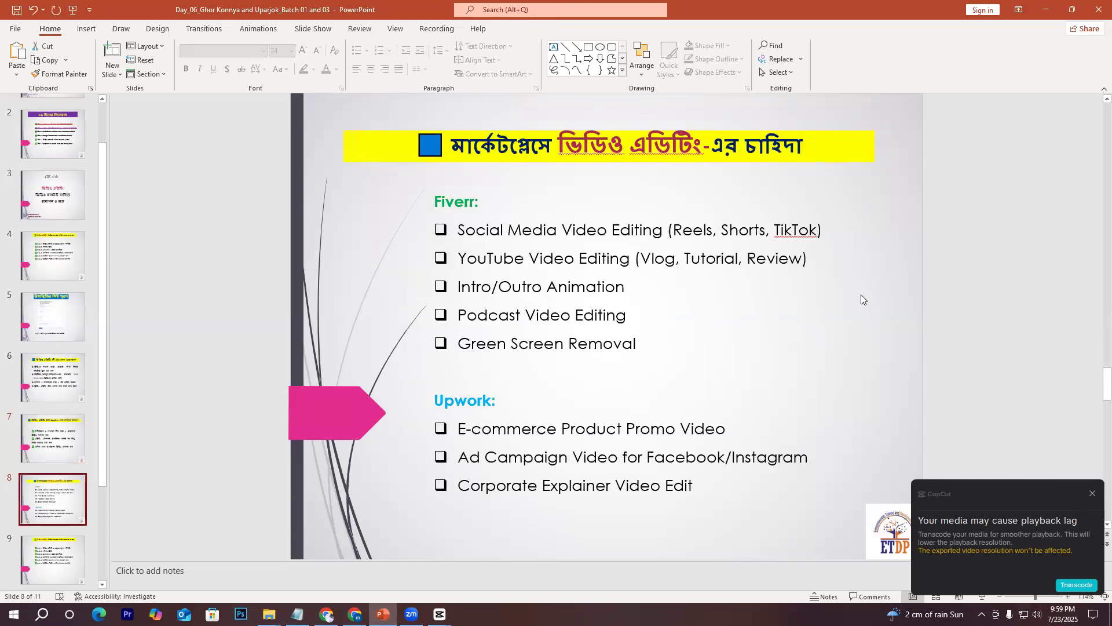